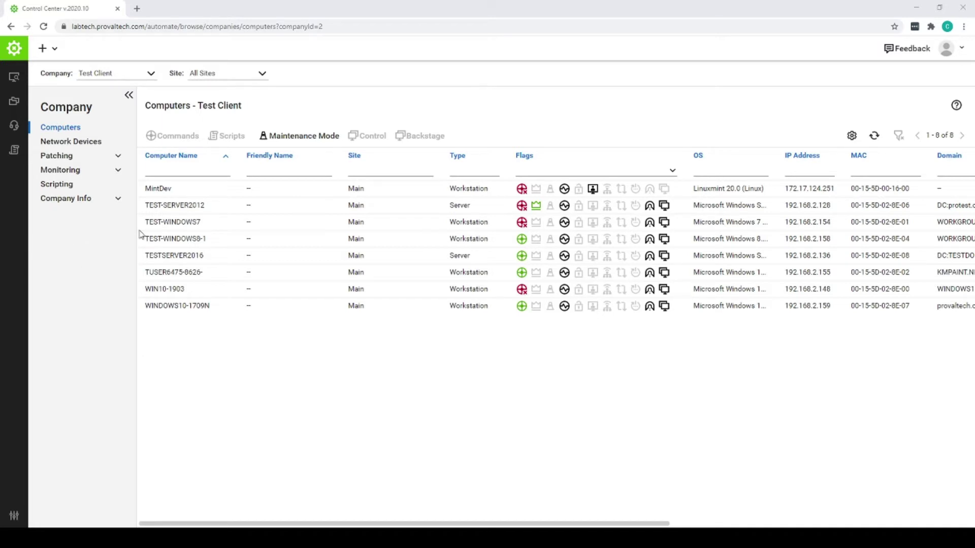
Switch to the Main site and open Test Client's 24-entry Passwords list
double_click(155, 76)
click(156, 61)
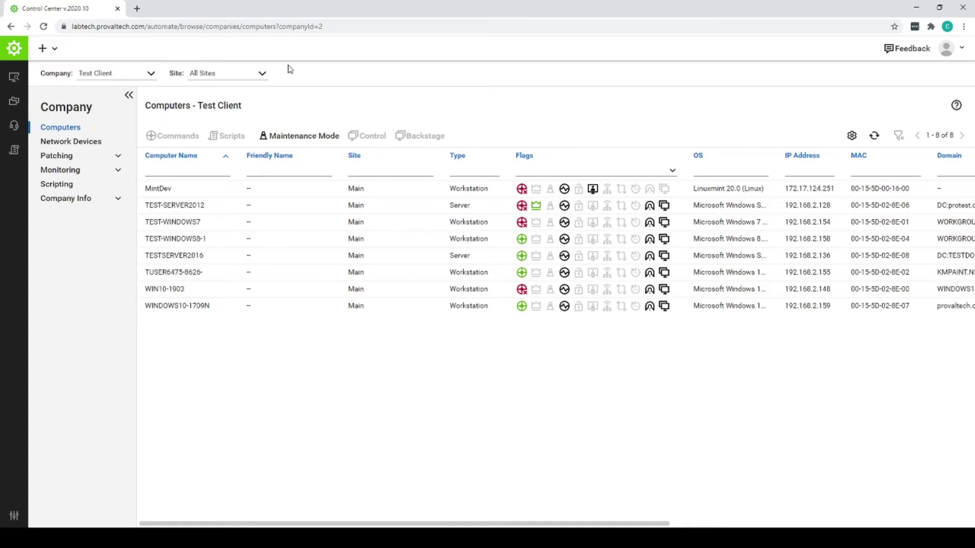
click(262, 73)
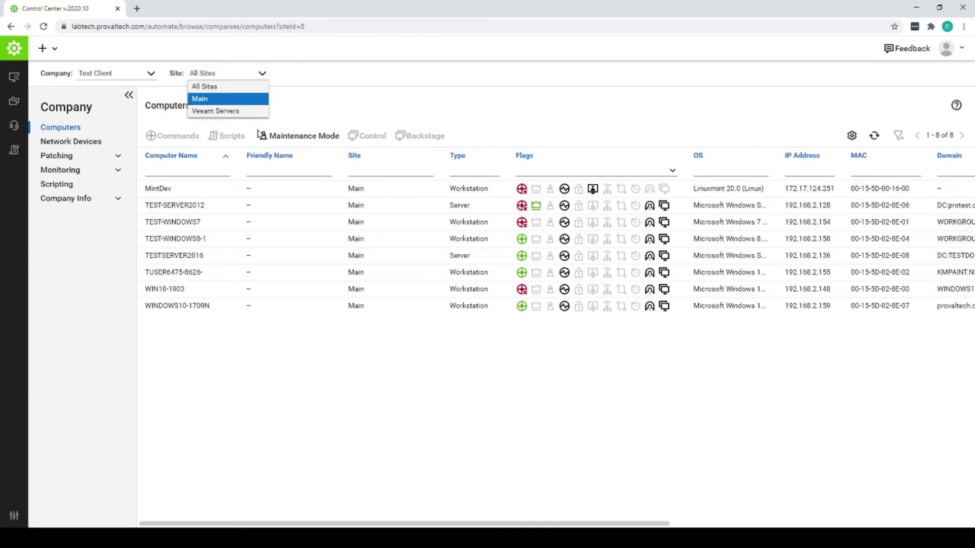
key(Return)
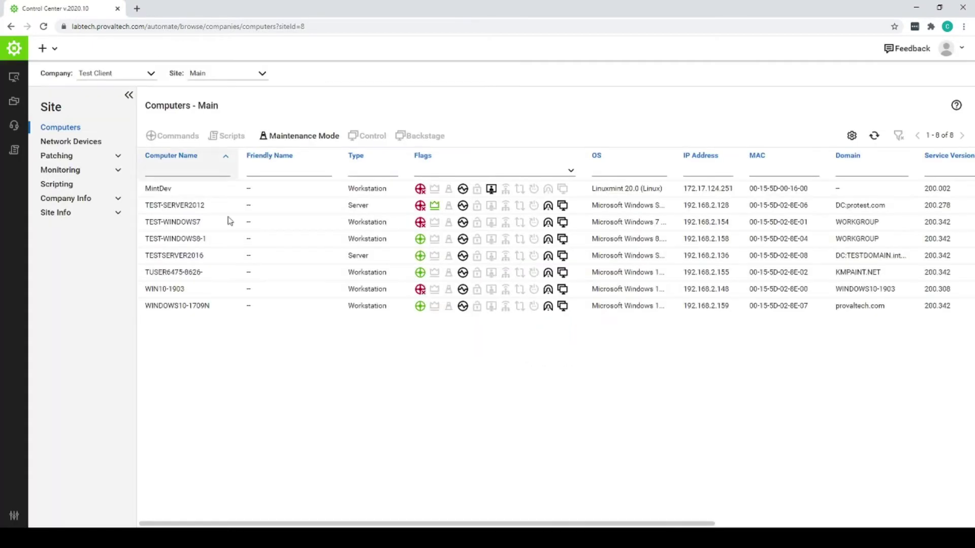
click(119, 200)
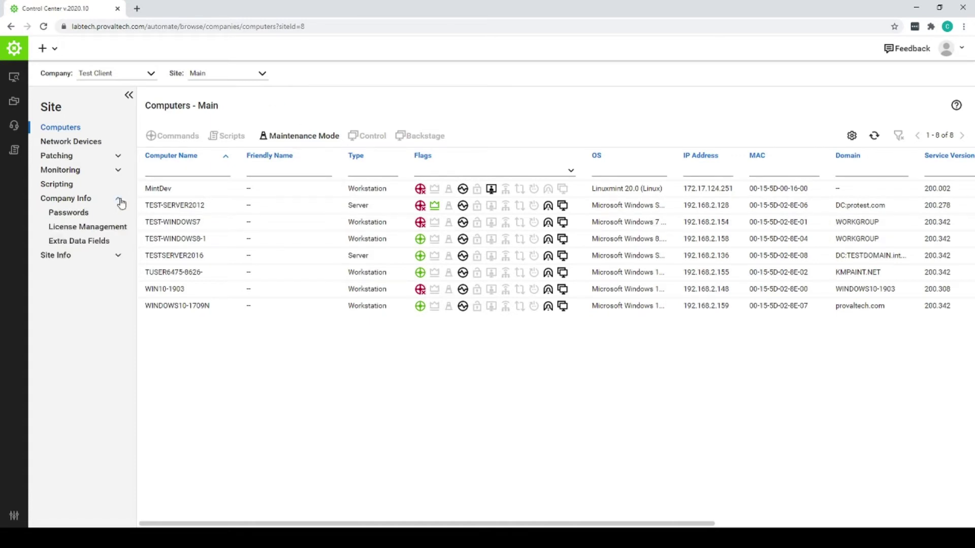
click(83, 215)
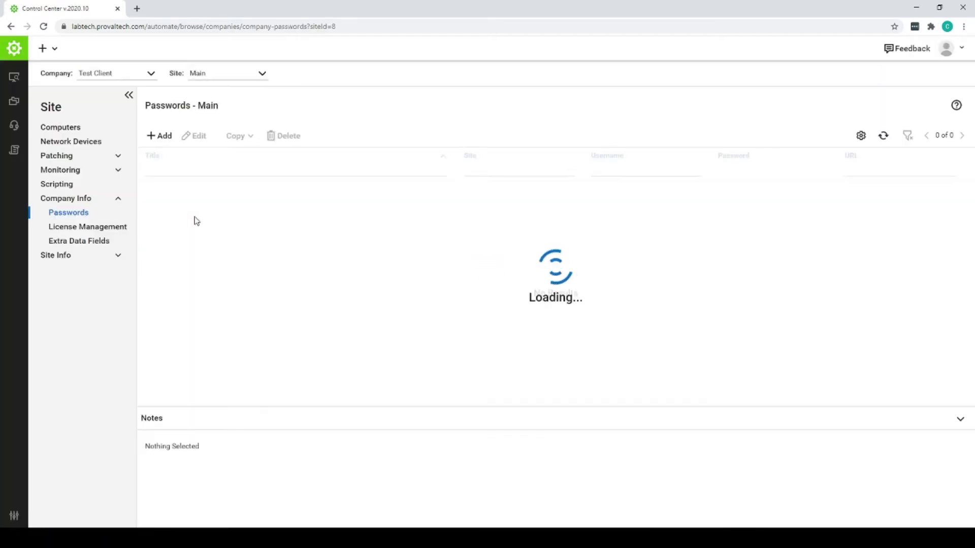
Add a Main-site password titled 'TEST Passowrd' with username Username and a short note
click(159, 136)
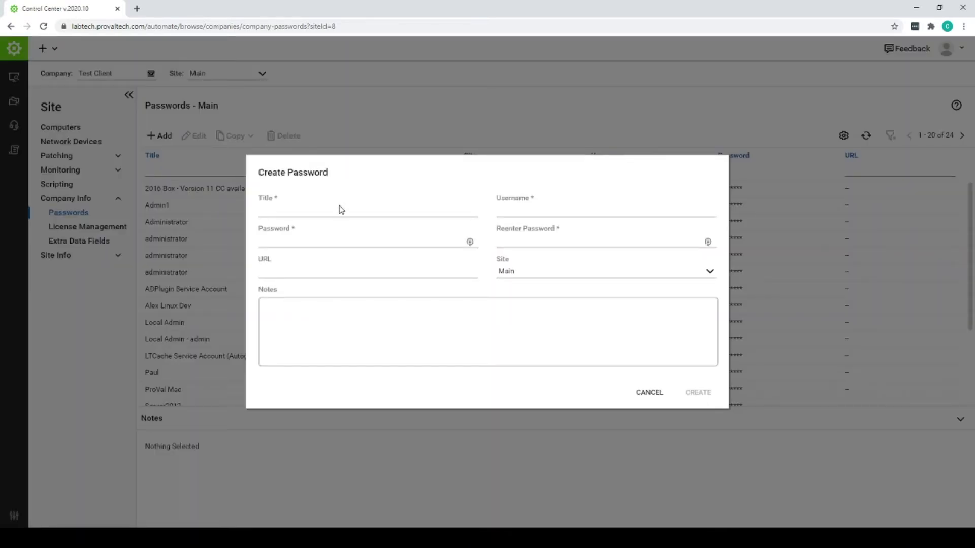
click(340, 208)
text(TEST Pa)
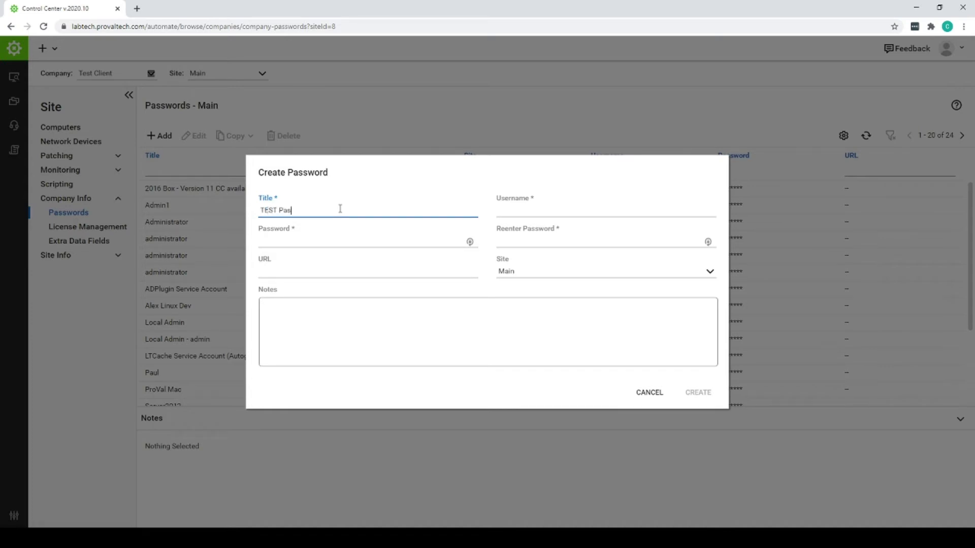
text(sowrd)
key(Tab)
text(Userna)
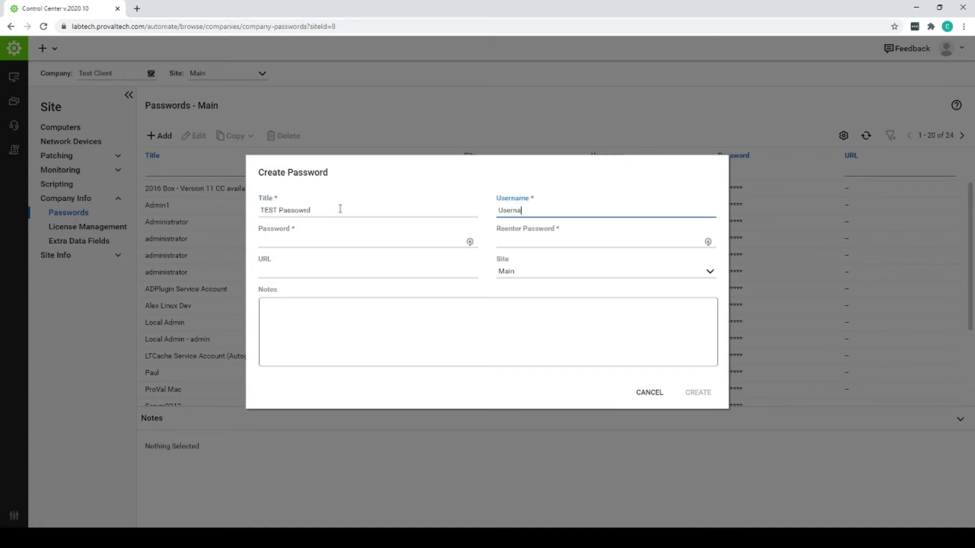
text(me)
key(Tab)
text(P)
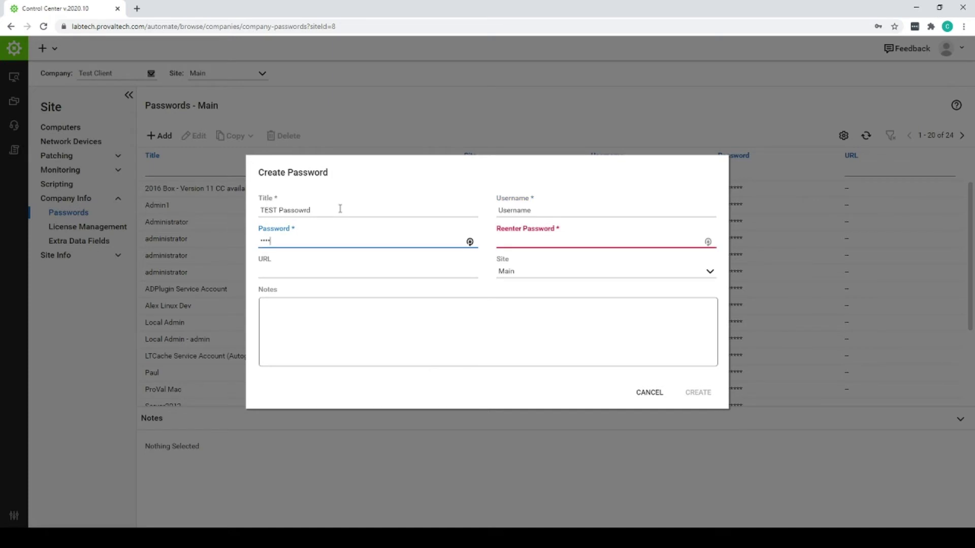
key(Tab)
key(Tab)
key(Tab)
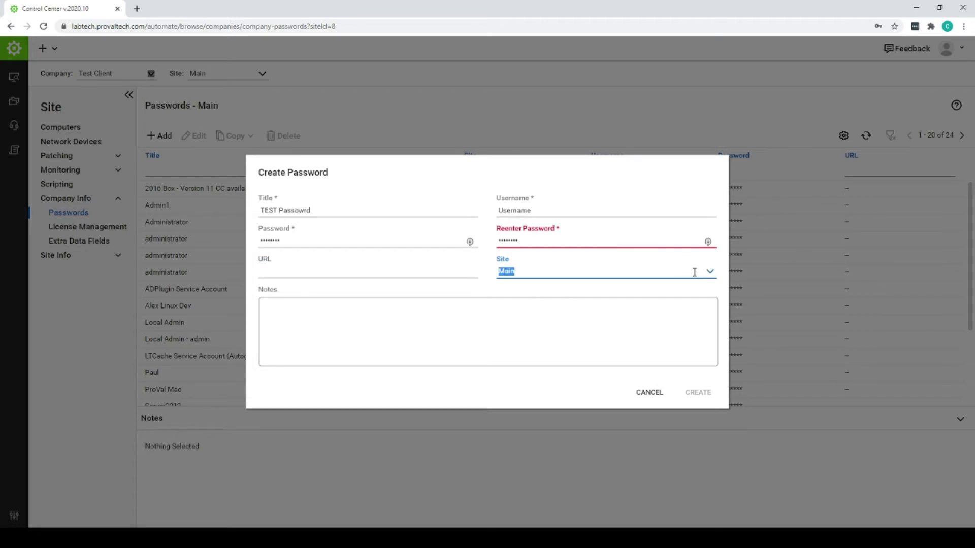
click(345, 323)
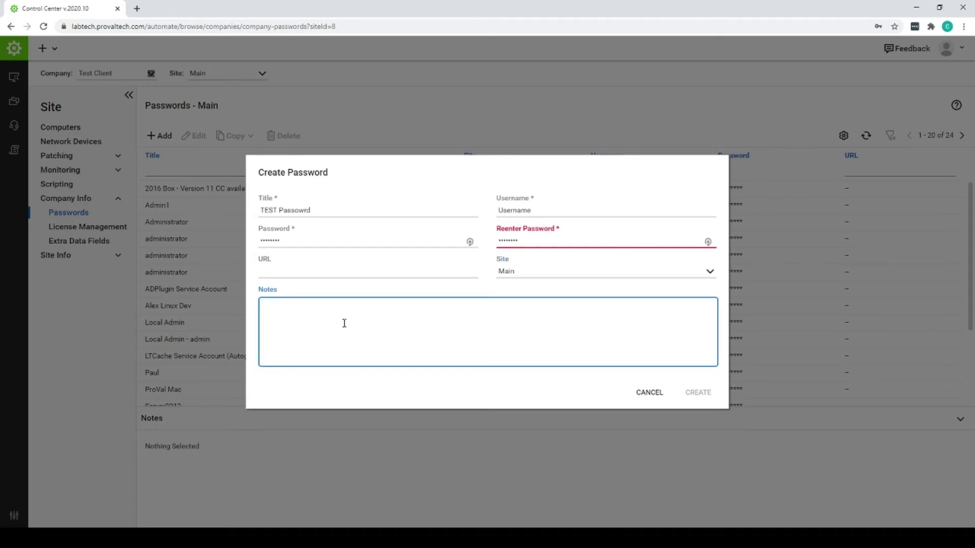
text(Not)
key(shift+Tab)
key(shift+Tab)
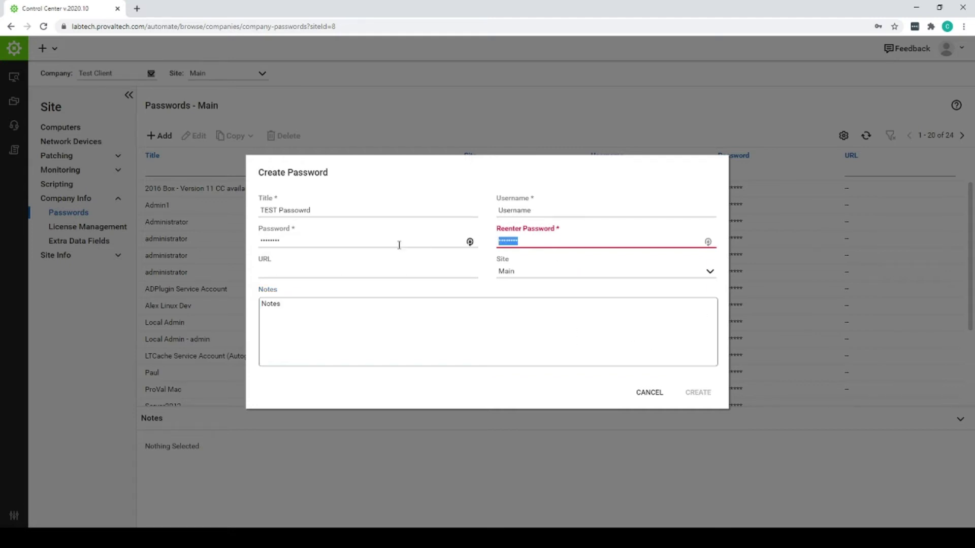
text(Pword)
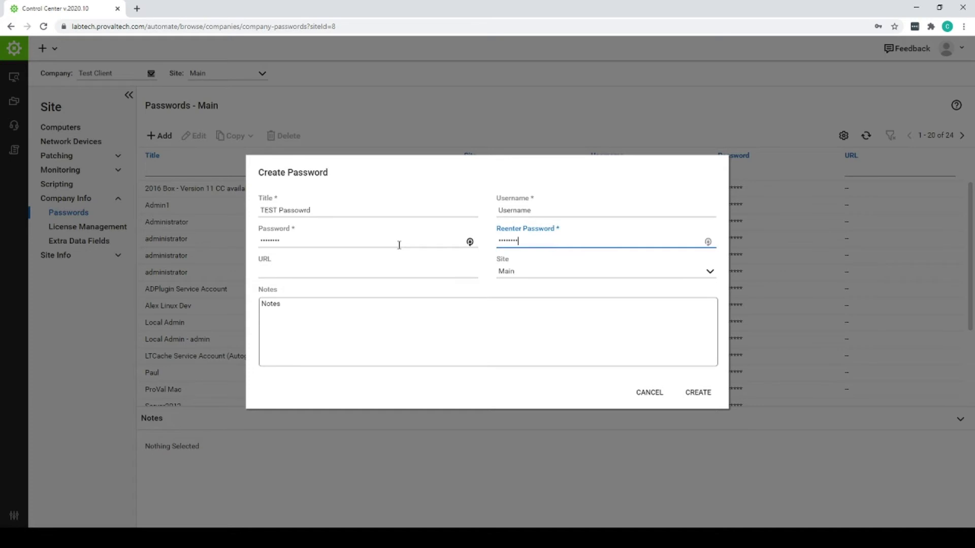
click(695, 397)
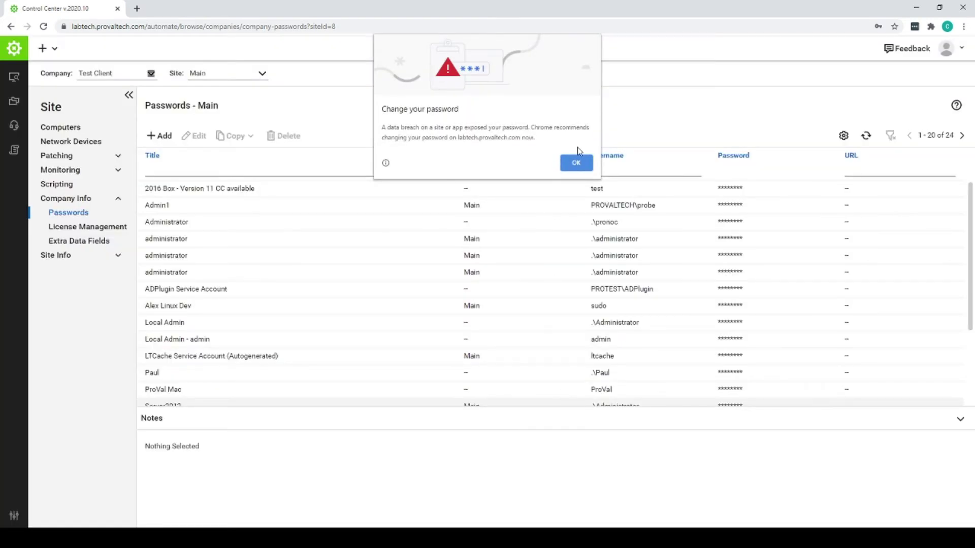
Dismiss Chrome's password warning and select the 2016 Box entry to view its note
click(576, 166)
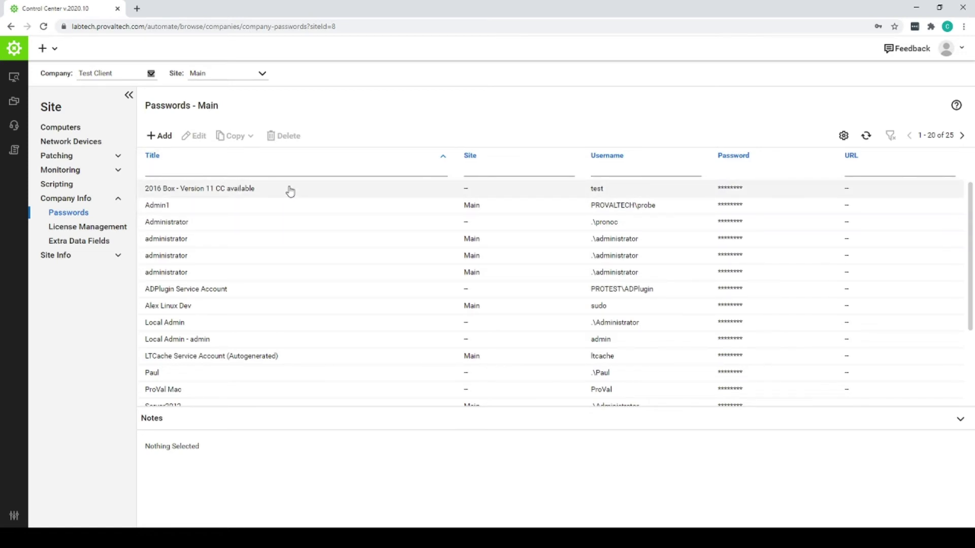
click(218, 195)
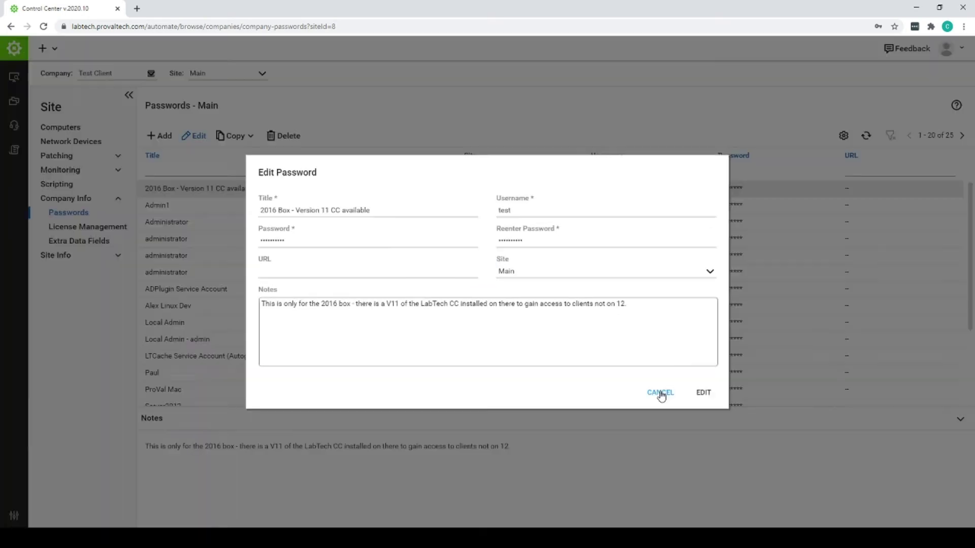
Cancel the 2016 Box Edit Password dialog without making changes
click(662, 394)
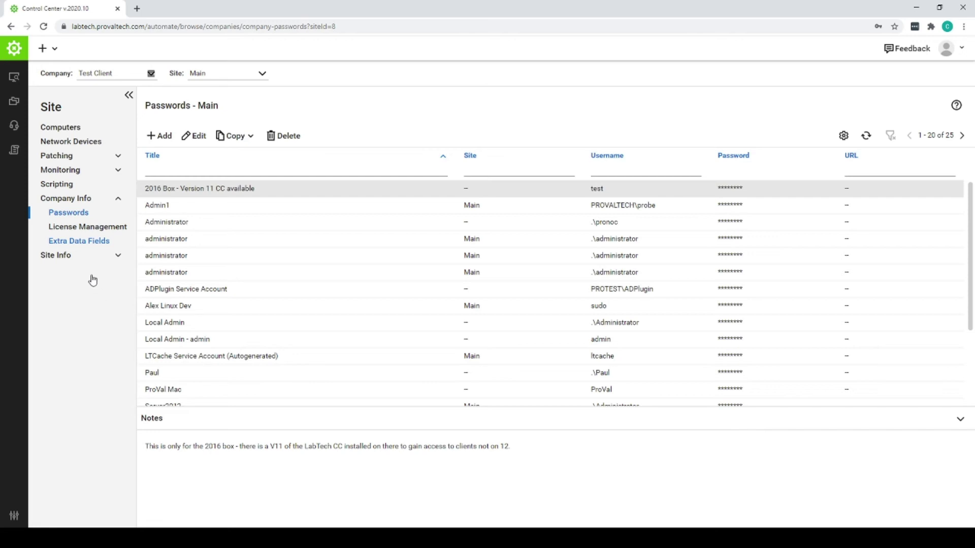
click(90, 246)
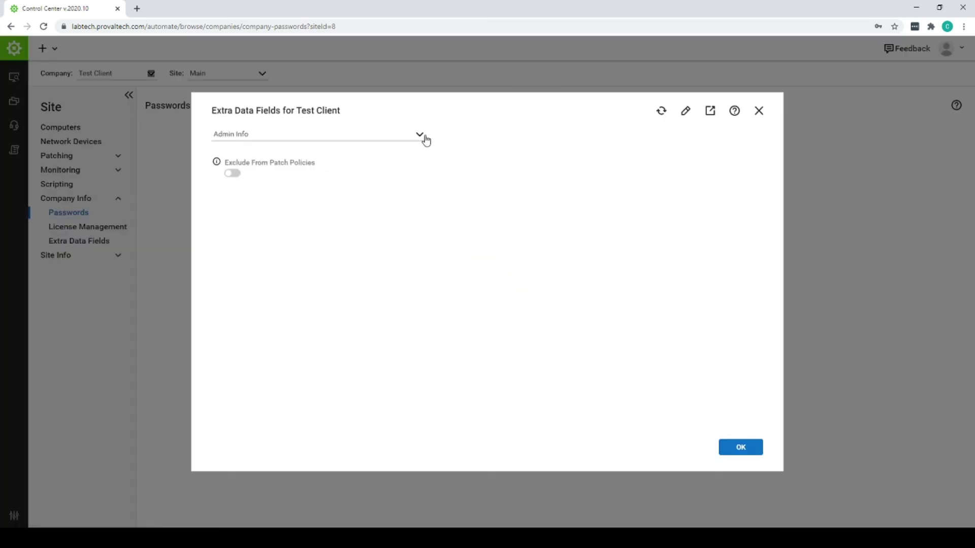
click(419, 134)
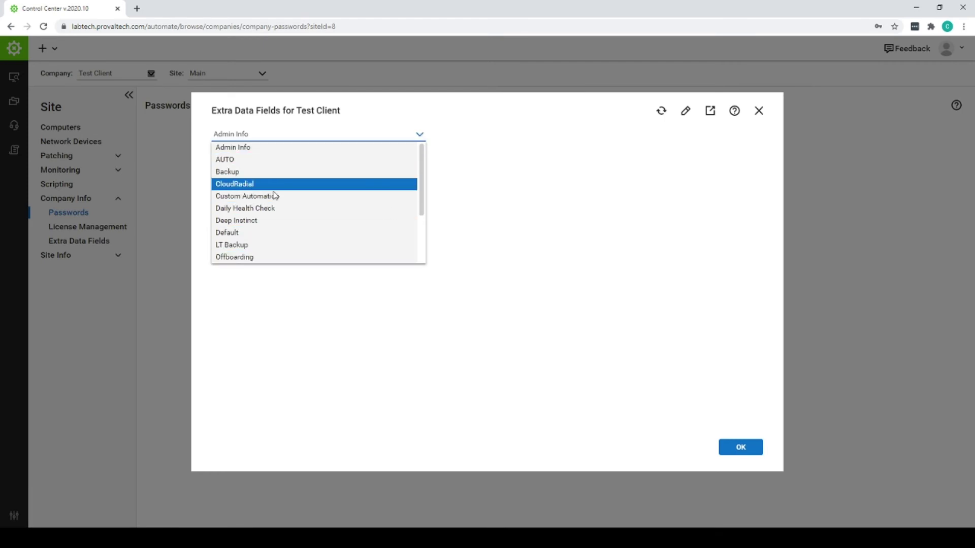
click(550, 106)
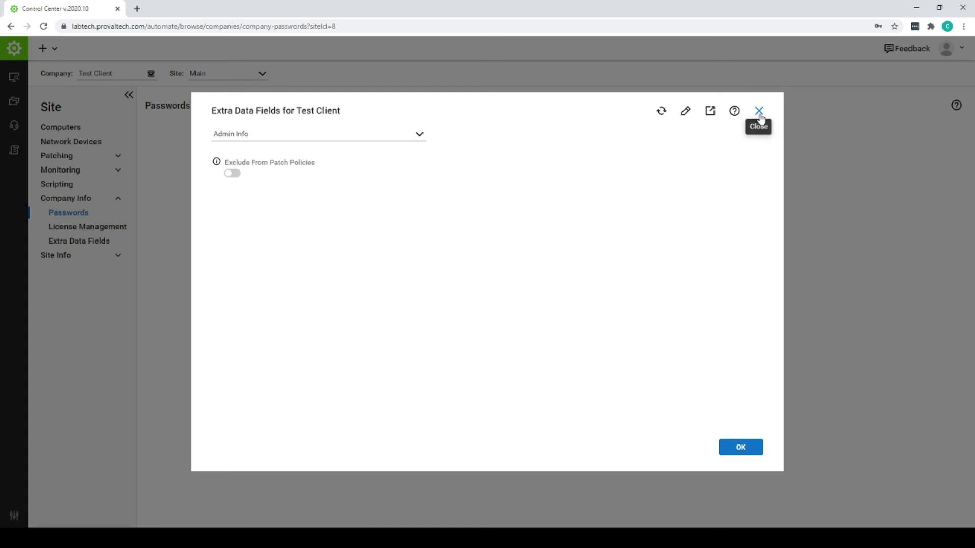
click(95, 241)
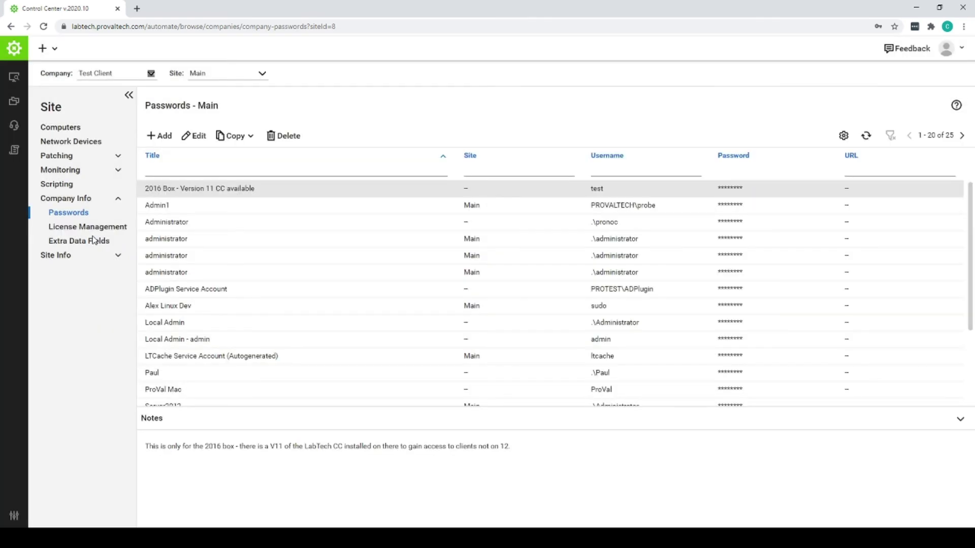
Expand Site Info in the sidebar and open the Site Info - Main page
click(119, 262)
click(85, 271)
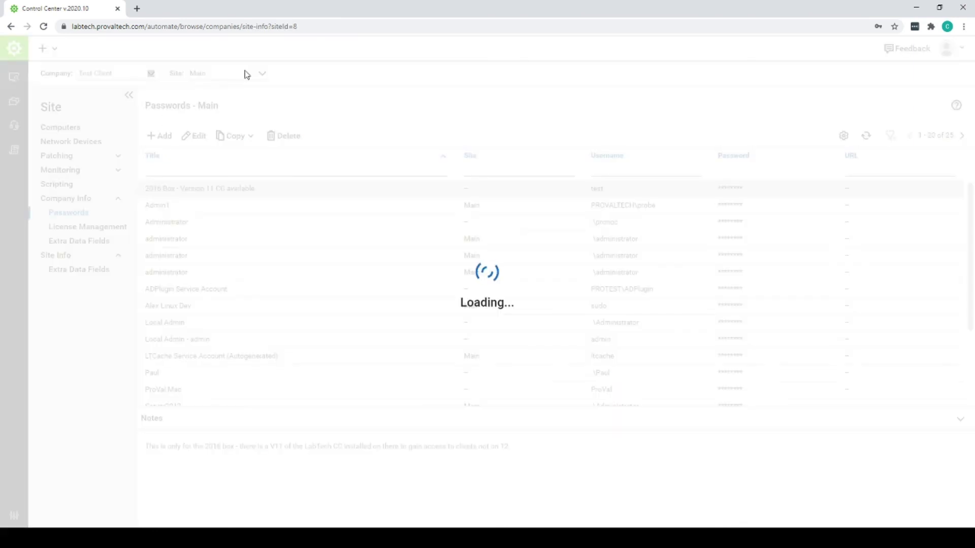